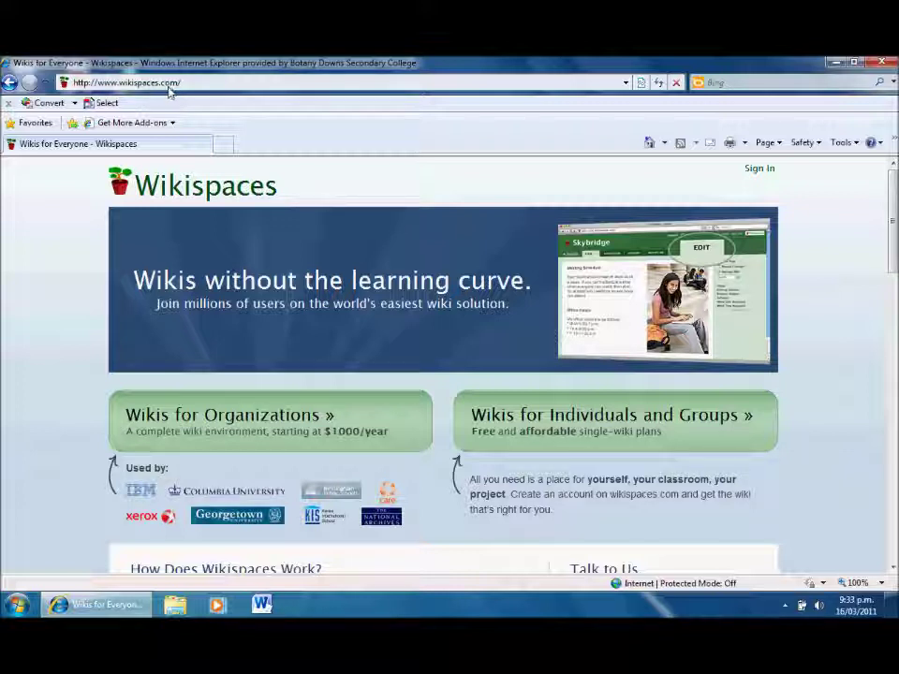
# Open the Join Now account form and enter the new member's username.
pyautogui.click(760, 169)
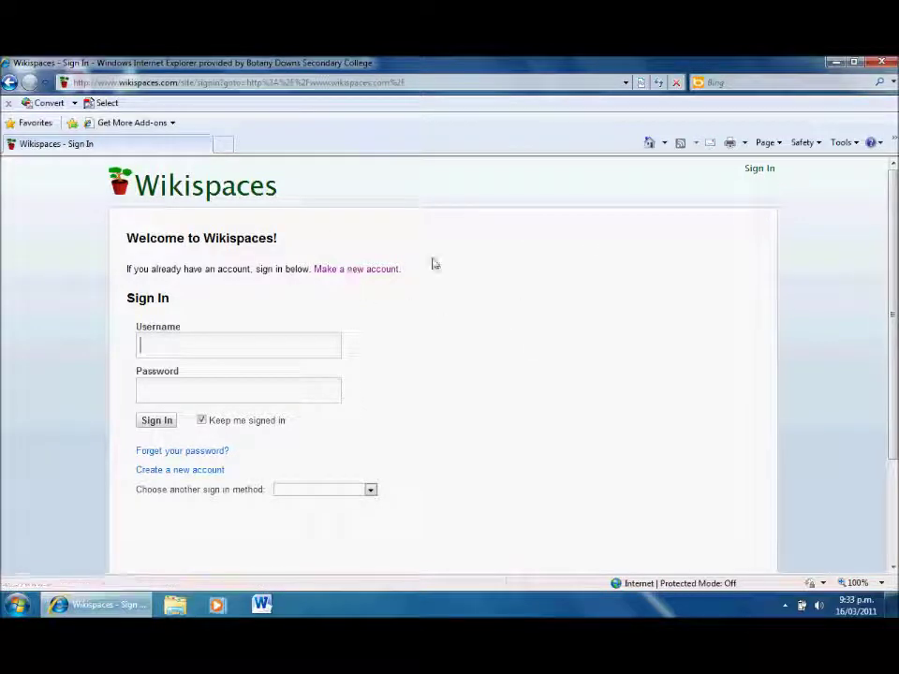
pyautogui.click(367, 274)
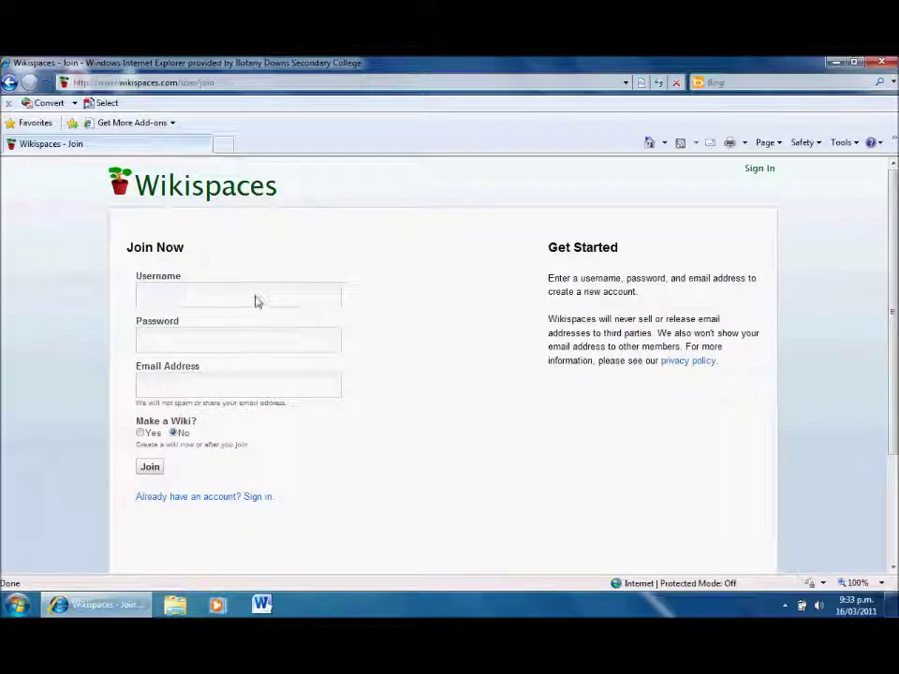
pyautogui.write('the')
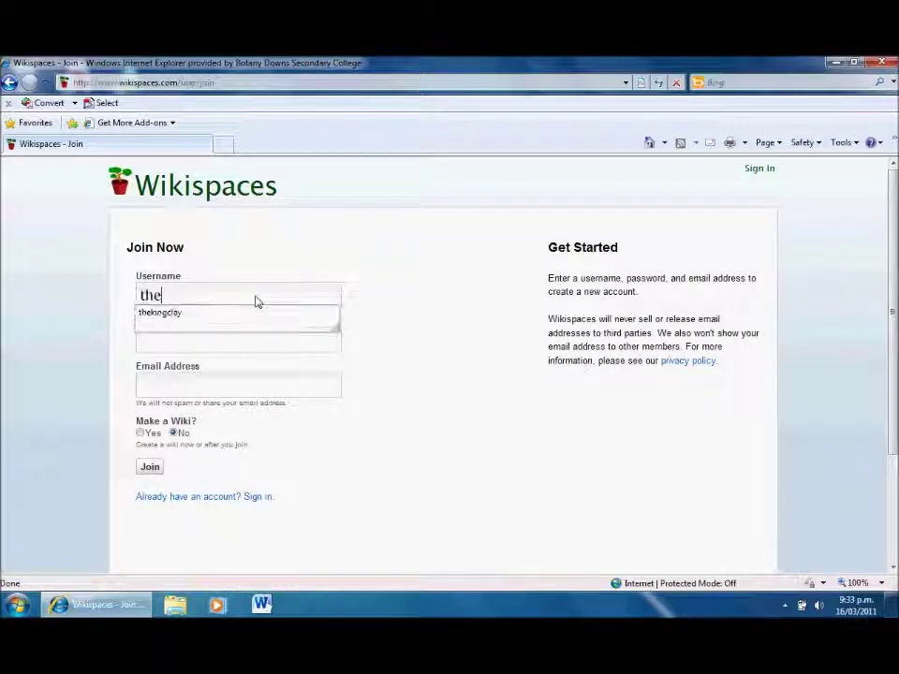
pyautogui.write('king')
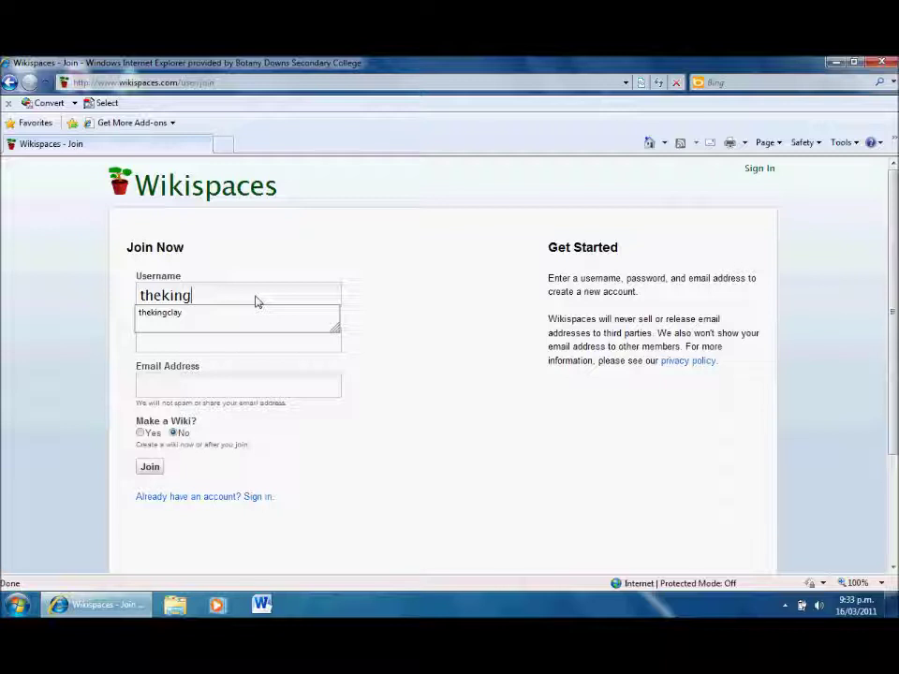
pyautogui.write('clay3')
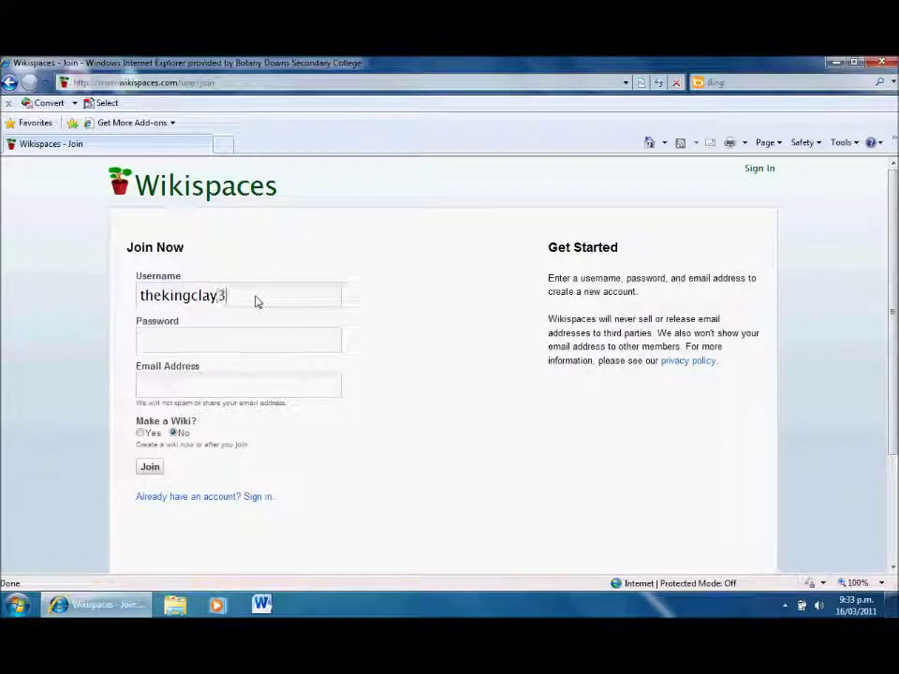
pyautogui.click(212, 339)
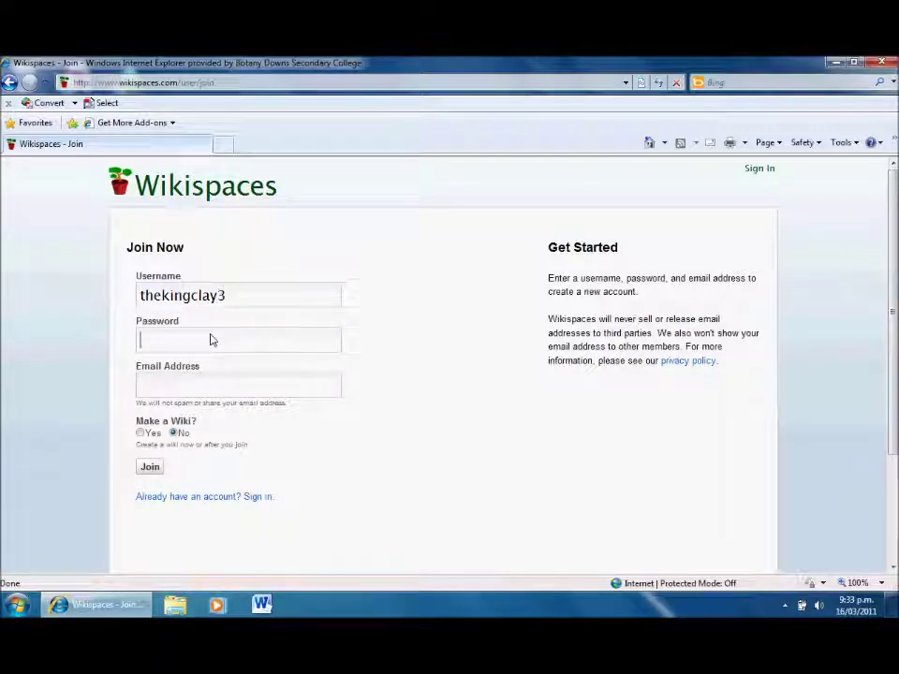
pyautogui.moveTo(233, 307); pyautogui.dragTo(132, 300)
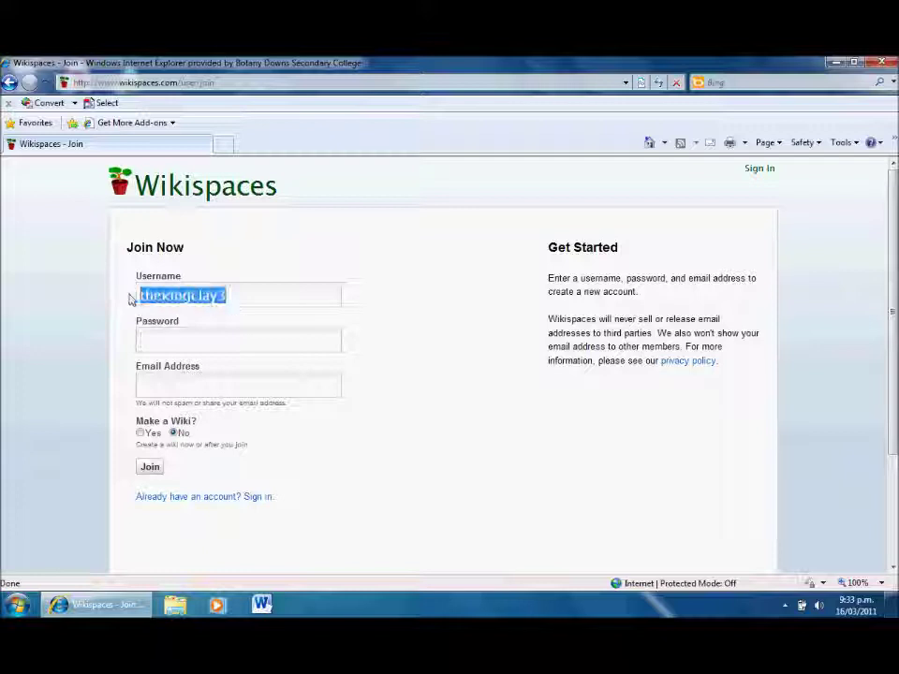
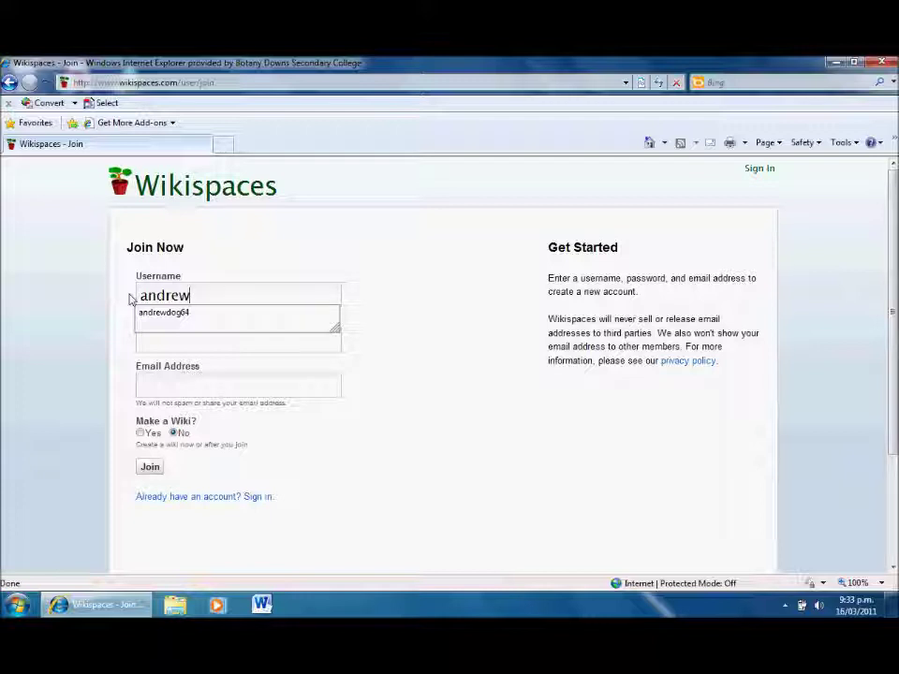
# Enter the account password and type the member's e-mail address.
pyautogui.click(164, 345)
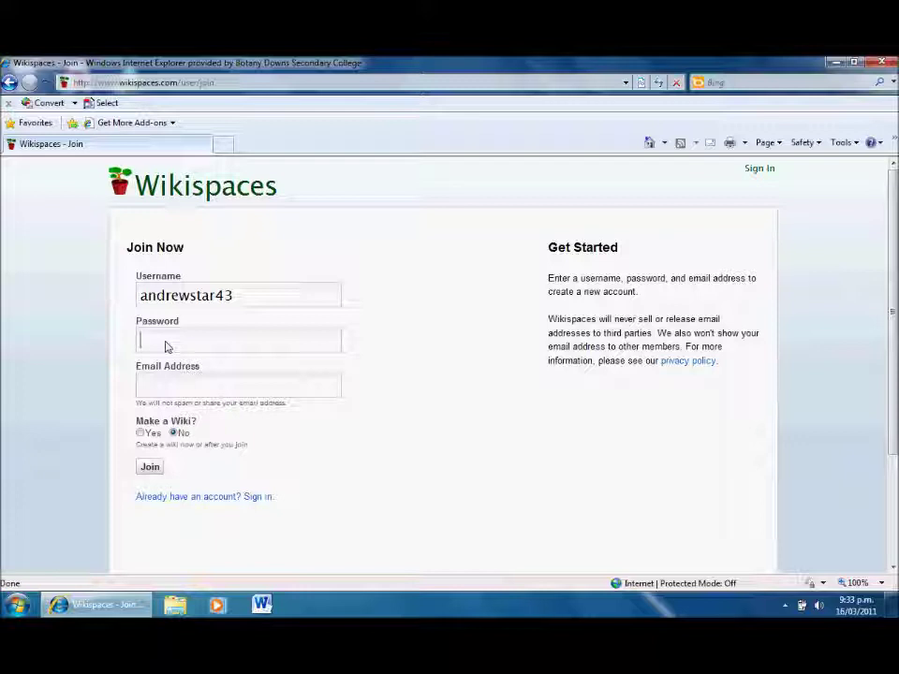
pyautogui.write('••••••••')
pyautogui.click(177, 379)
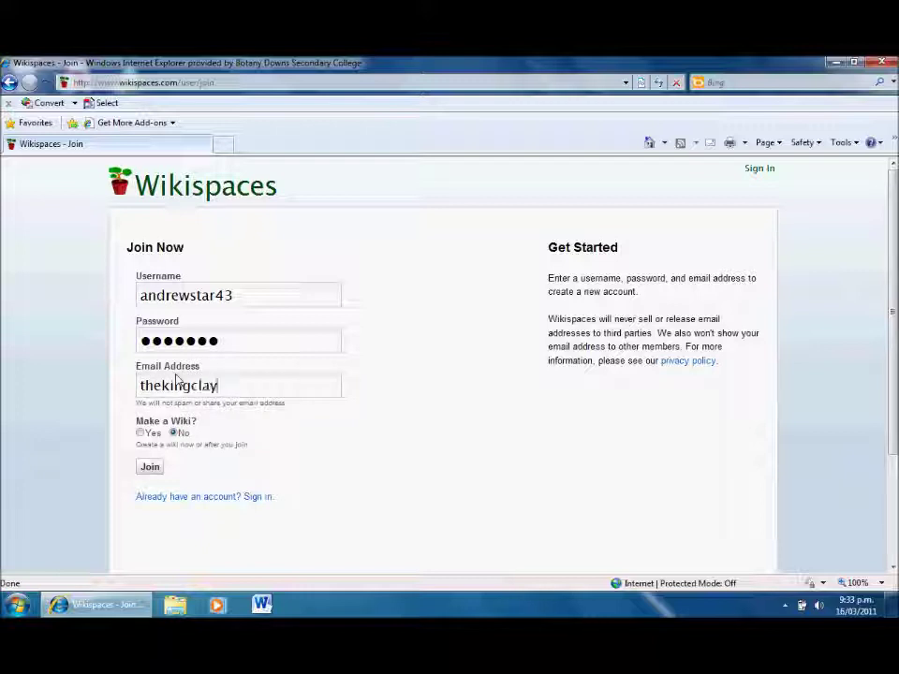
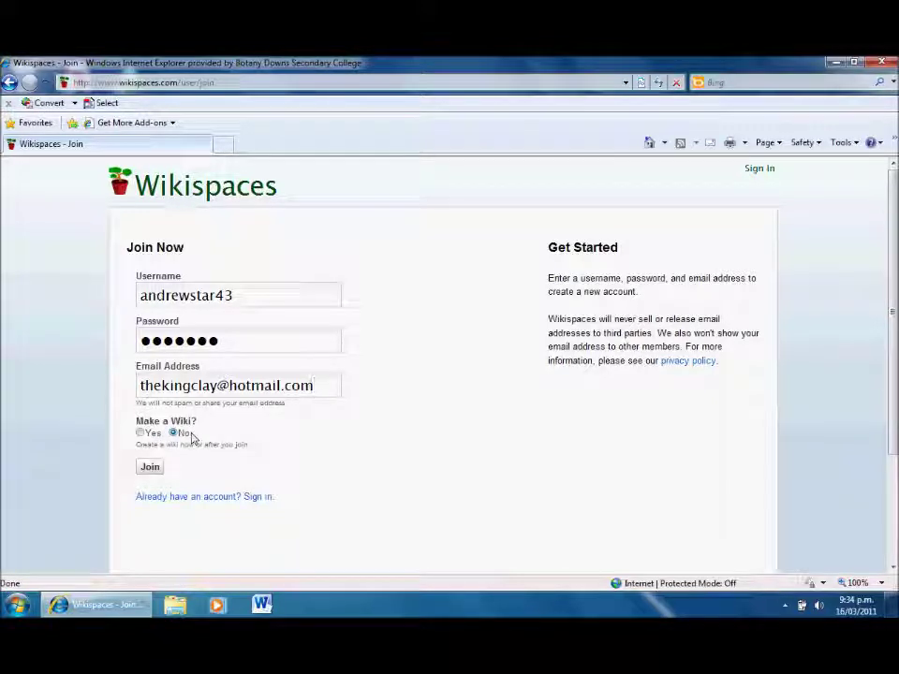
# Submit the Join Now form and review the My Account welcome and confirmation-email notice.
pyautogui.click(150, 472)
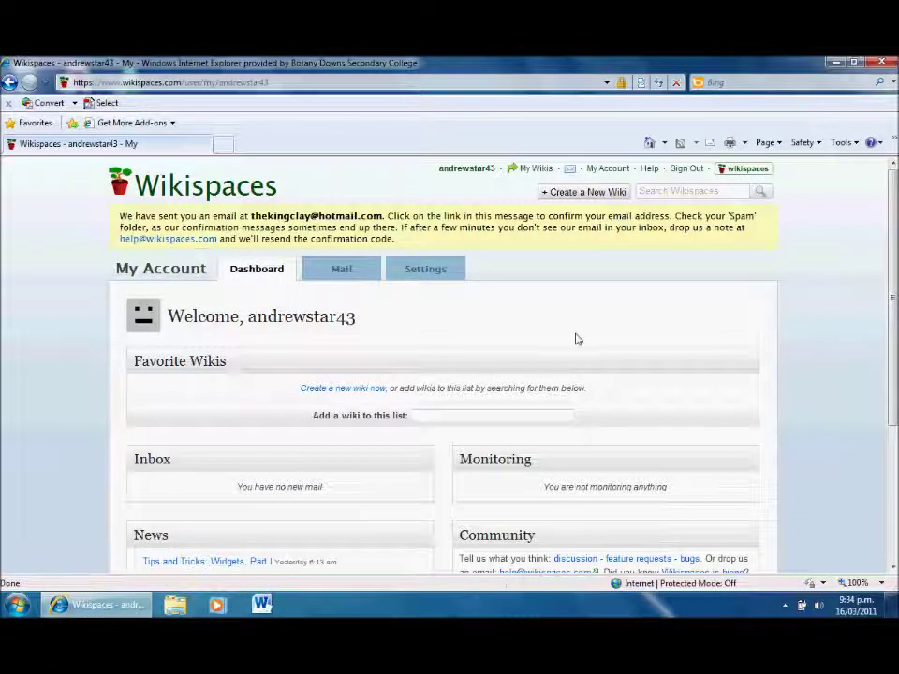
pyautogui.moveTo(892, 301); pyautogui.dragTo(892, 369)
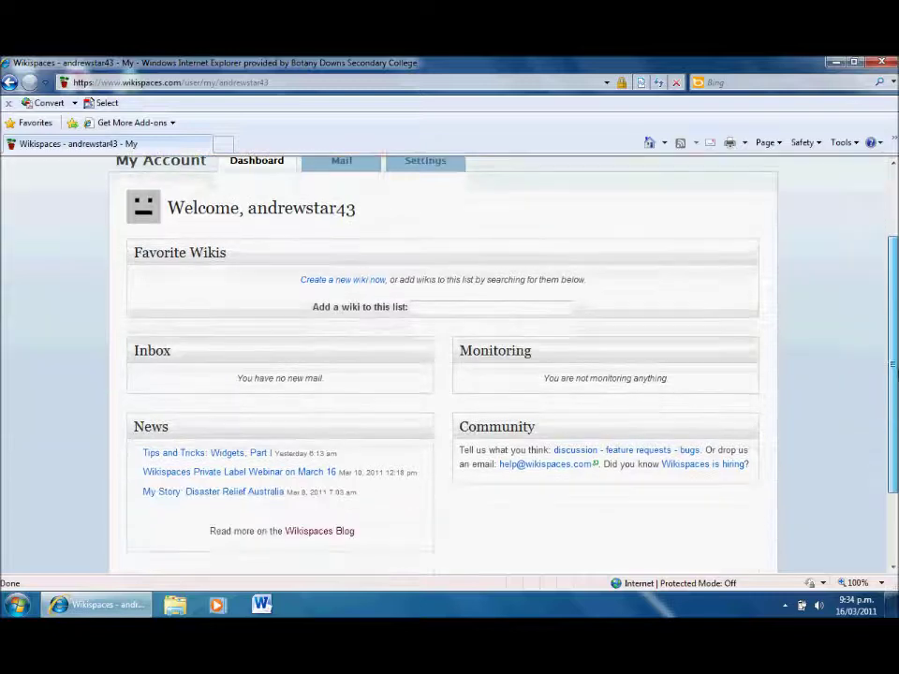
pyautogui.scroll(3, 449, 365)
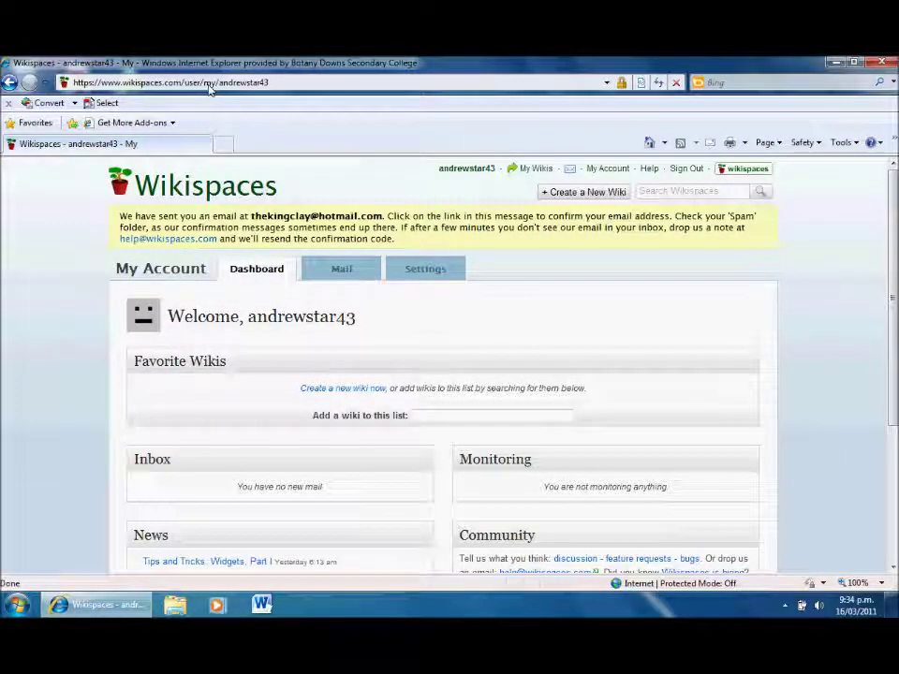
pyautogui.click(209, 85)
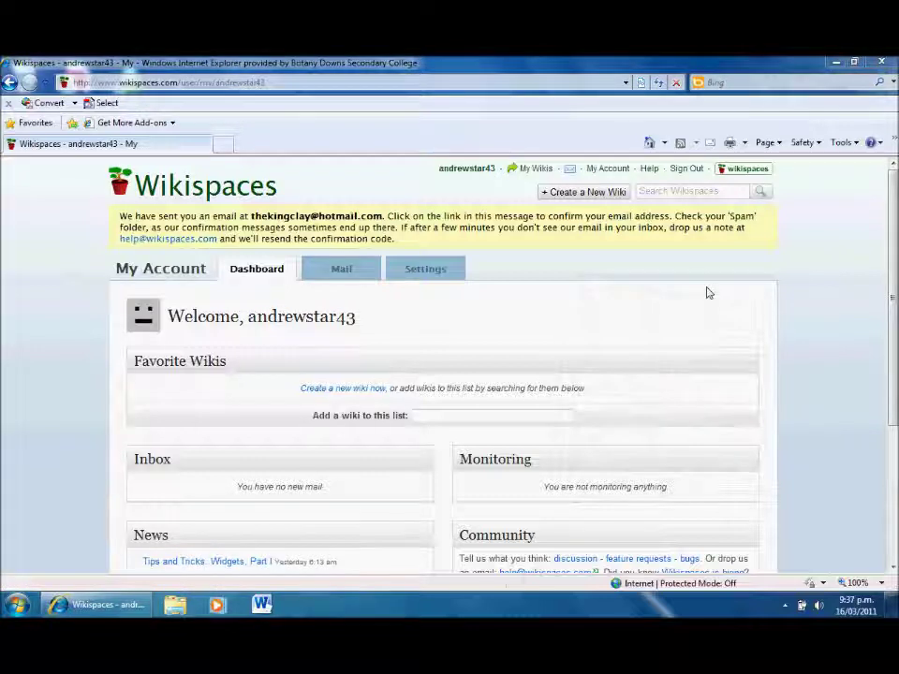
pyautogui.click(158, 86)
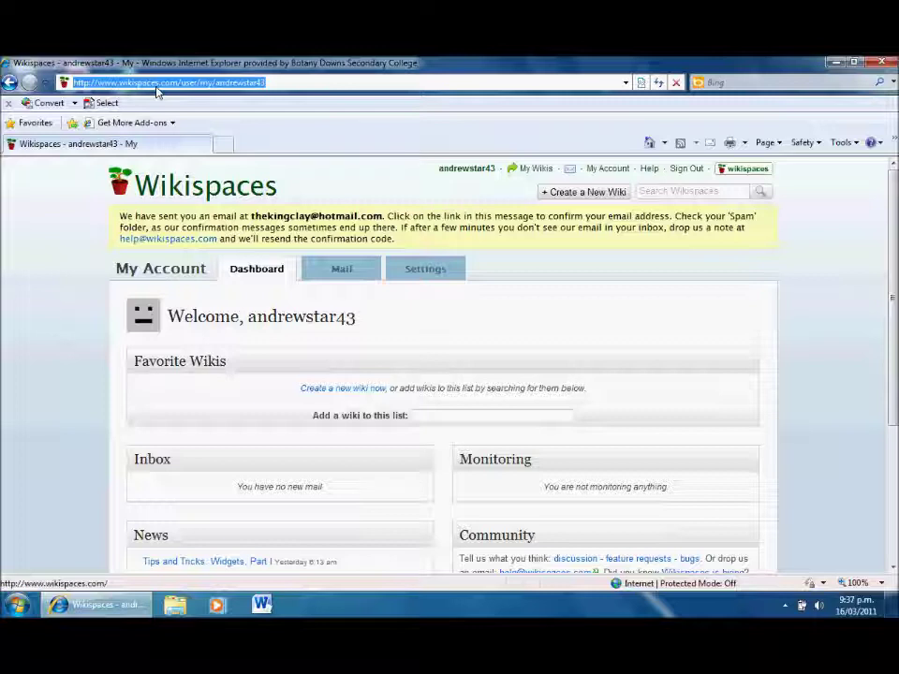
pyautogui.write('www')
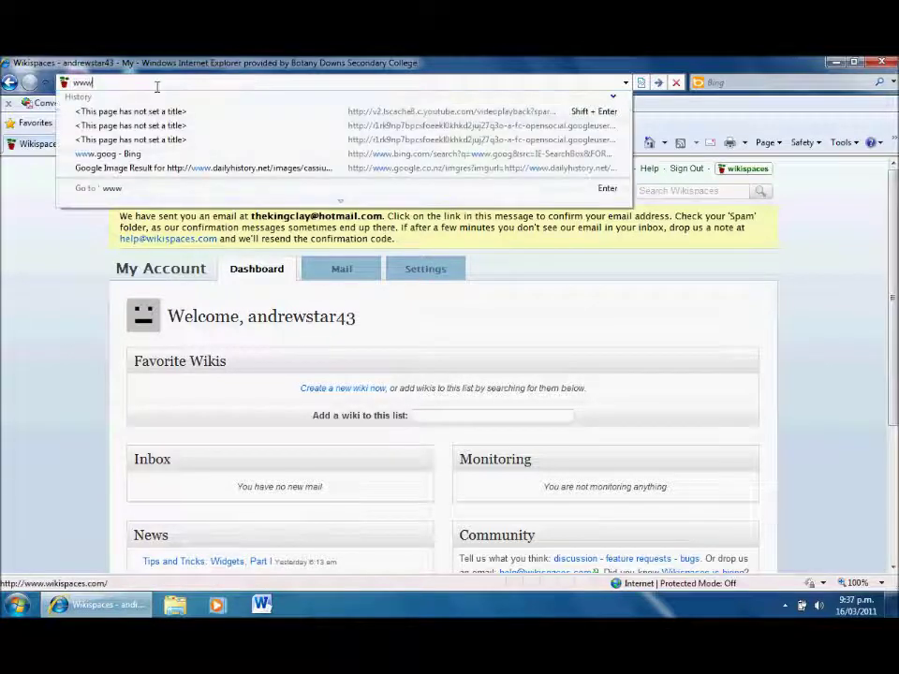
pyautogui.write('.')
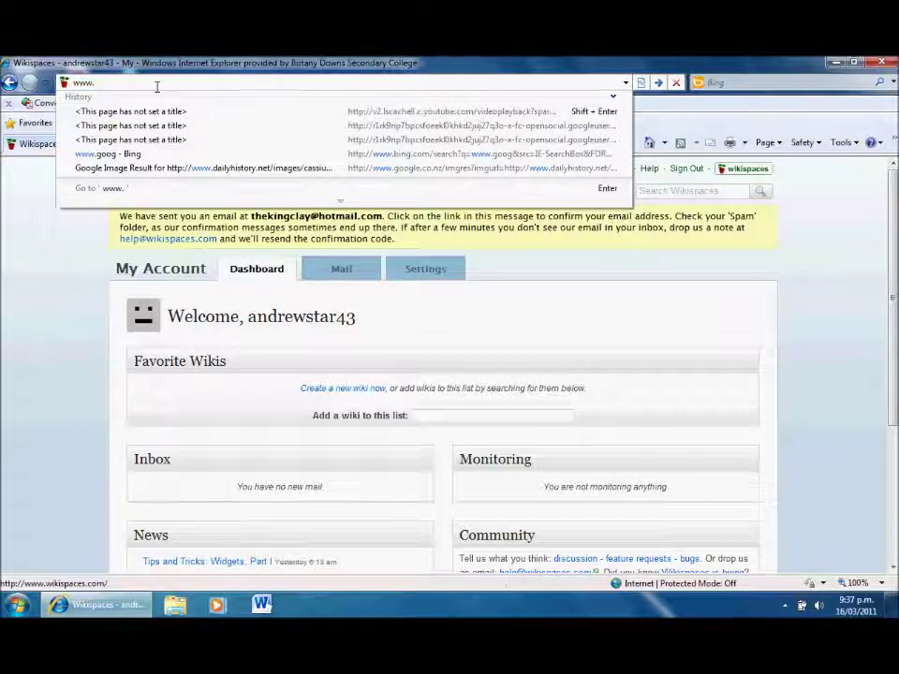
pyautogui.write('theking')
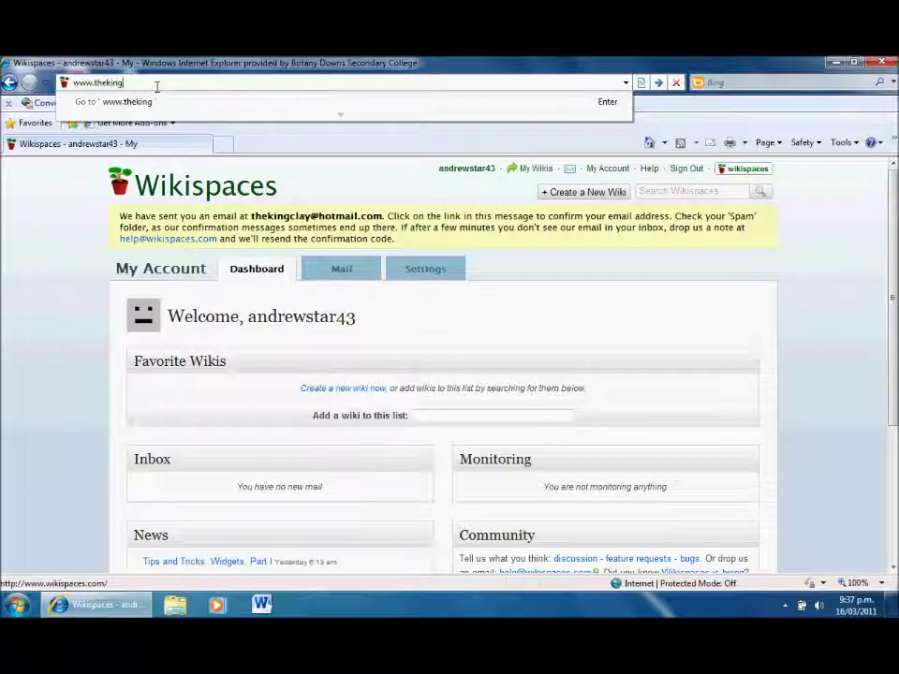
pyautogui.write('clay2.wi')
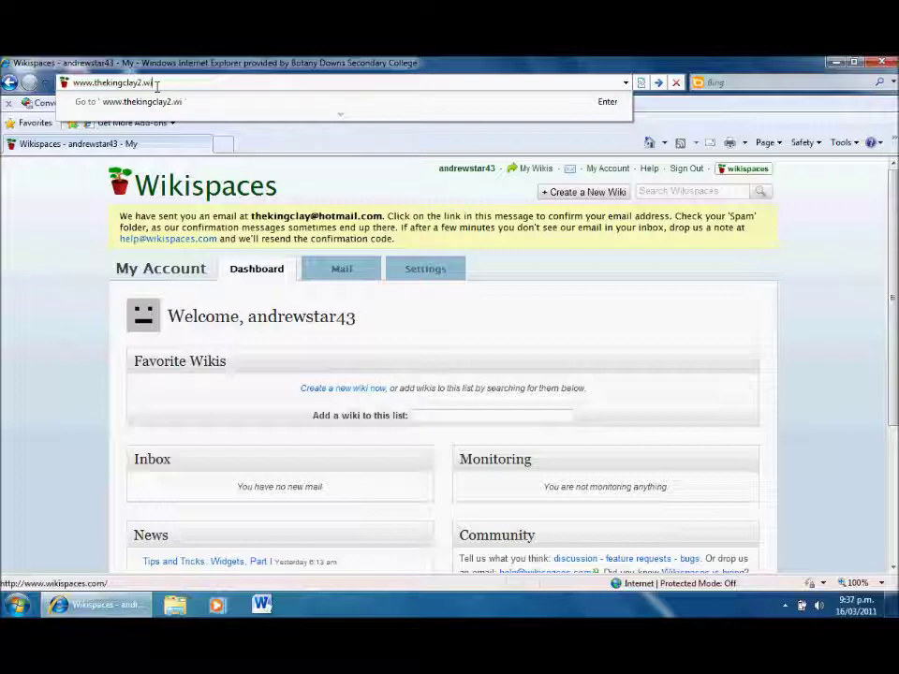
pyautogui.write('kispace')
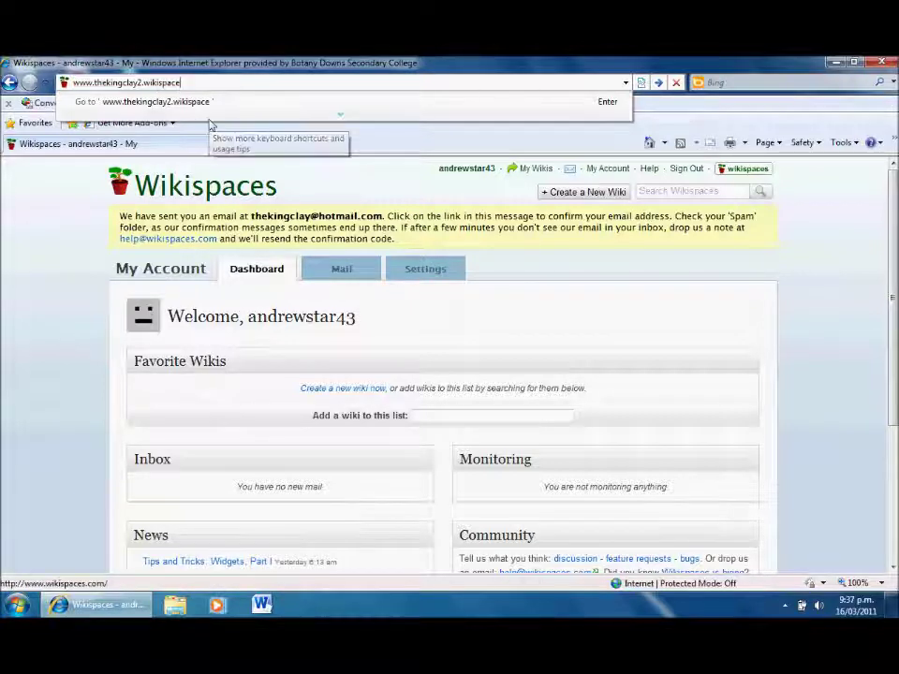
pyautogui.write('s.co')
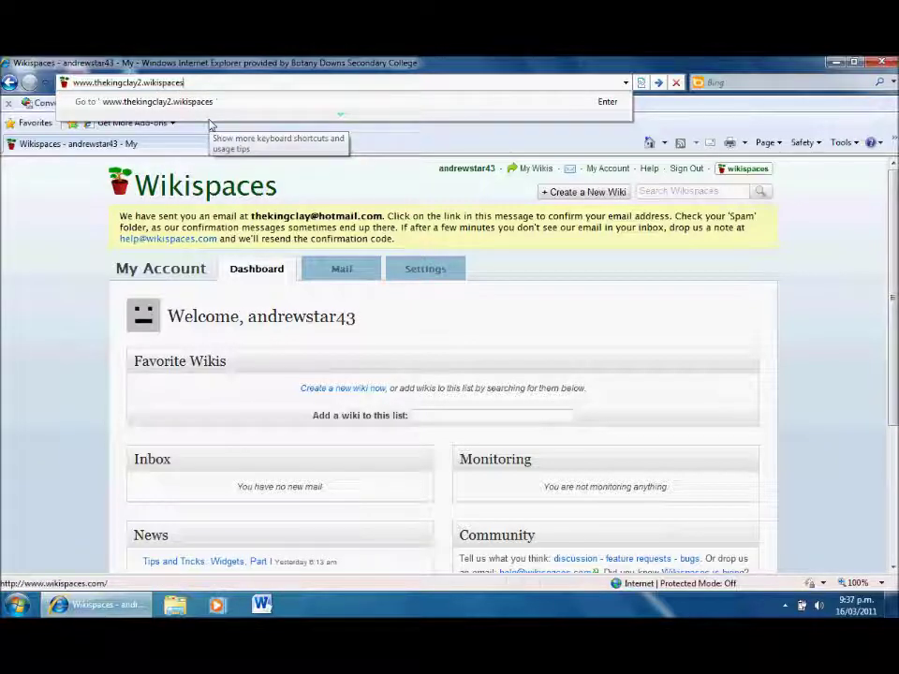
pyautogui.write('m')
pyautogui.press('Return')
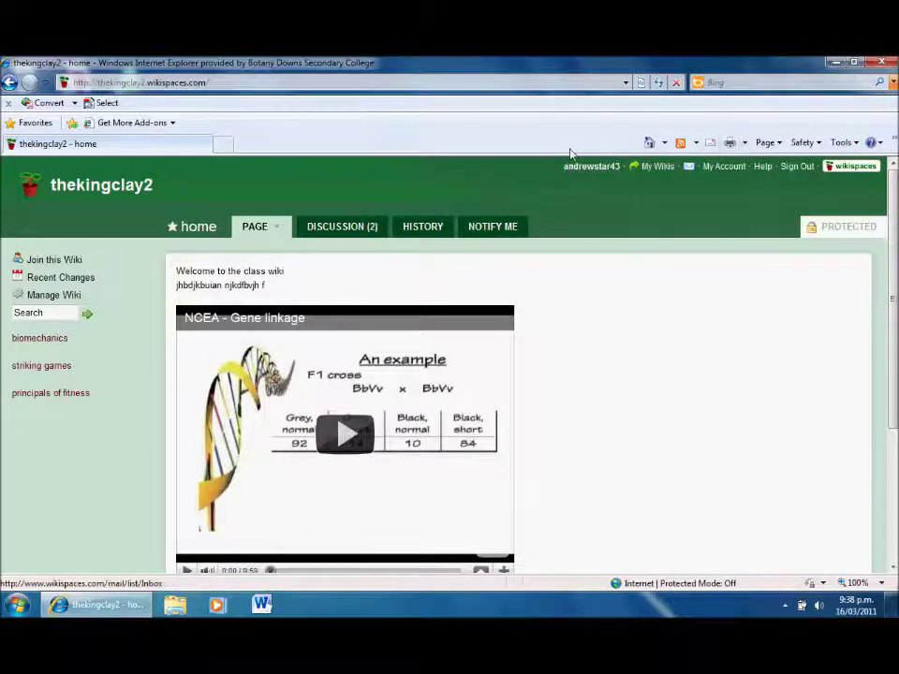
# Request to join the thekingclay2 wiki with the comment 'hello'.
pyautogui.click(56, 263)
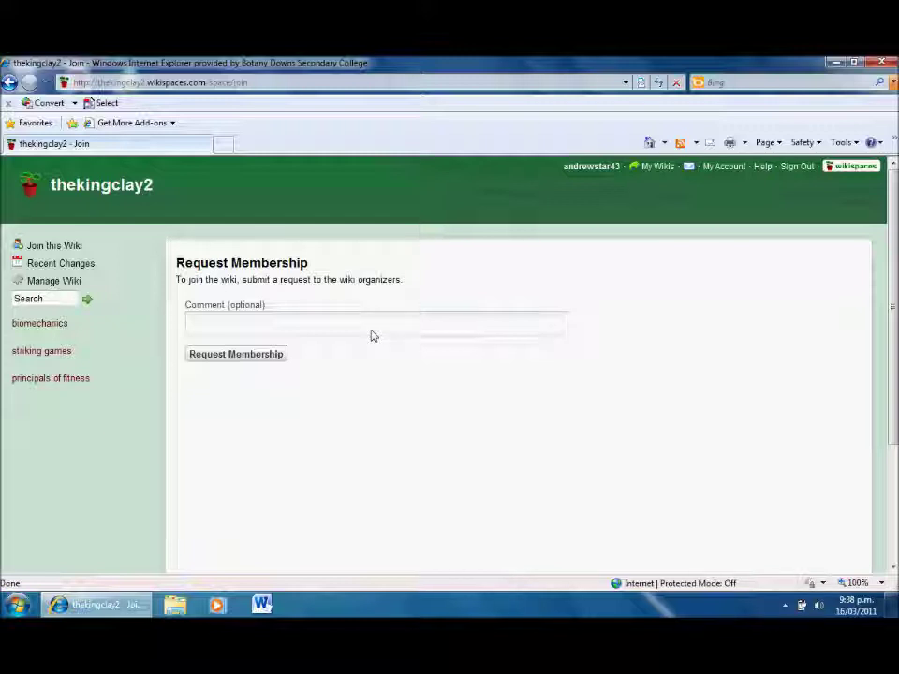
pyautogui.click(252, 326)
pyautogui.write('hello')
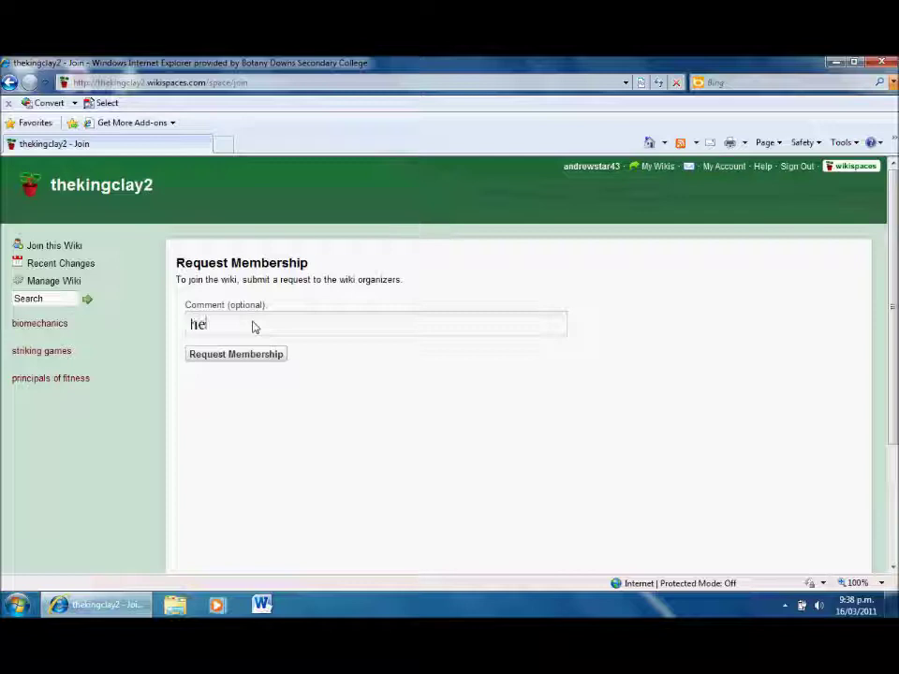
pyautogui.click(227, 357)
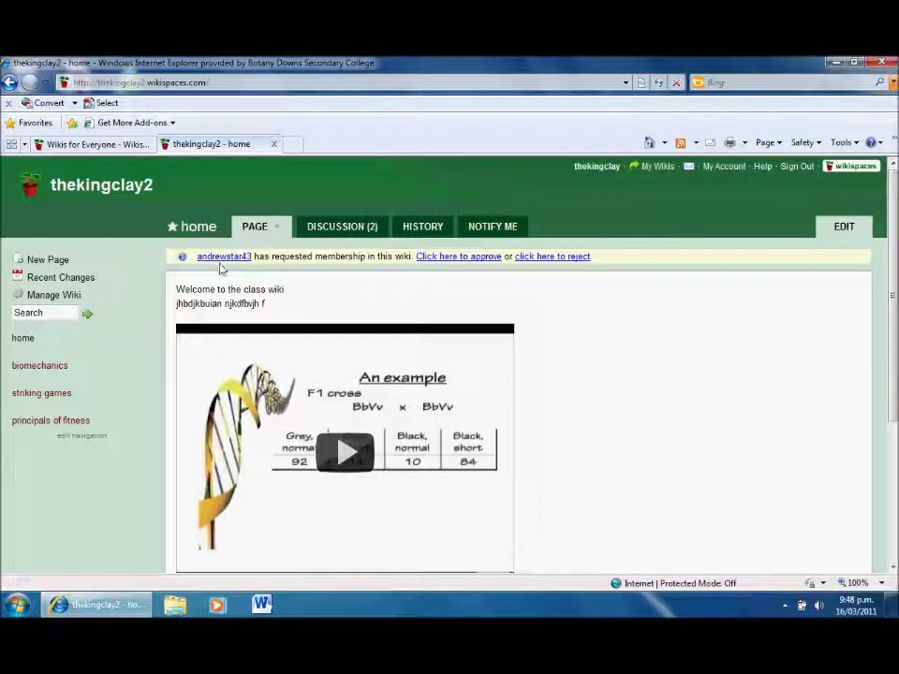
# Approve the new account's pending join request as the wiki organiser.
pyautogui.click(444, 259)
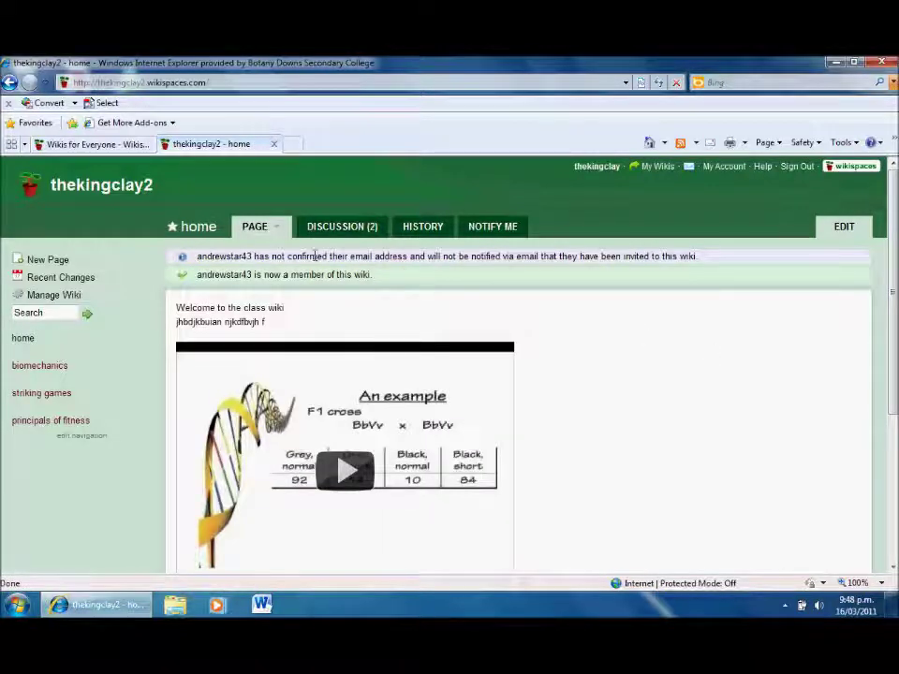
# Sign the organiser account out of the class wiki.
pyautogui.click(795, 166)
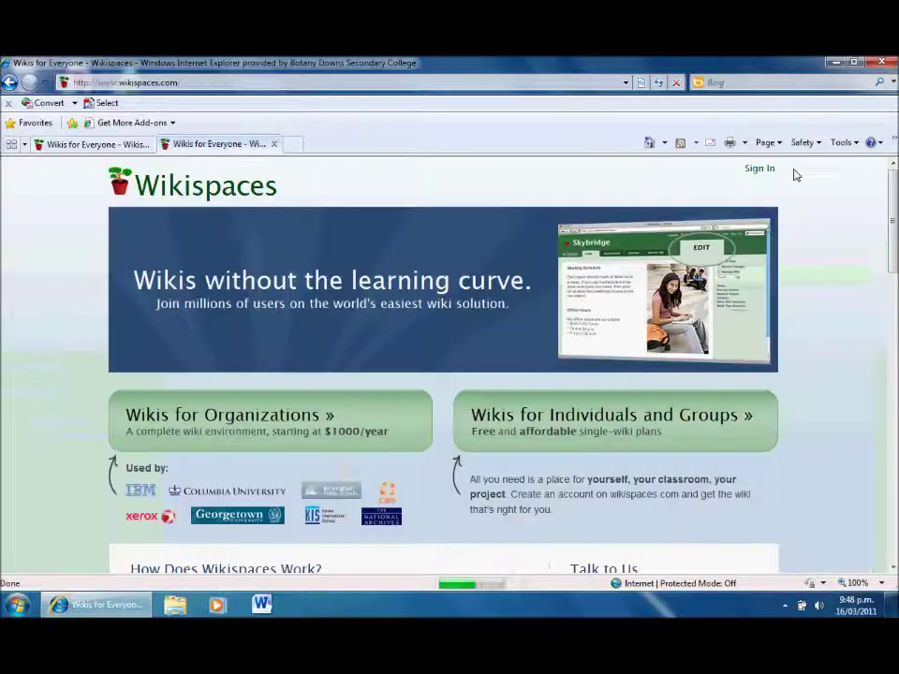
# Sign in as the new member using the saved username and the account password.
pyautogui.click(763, 172)
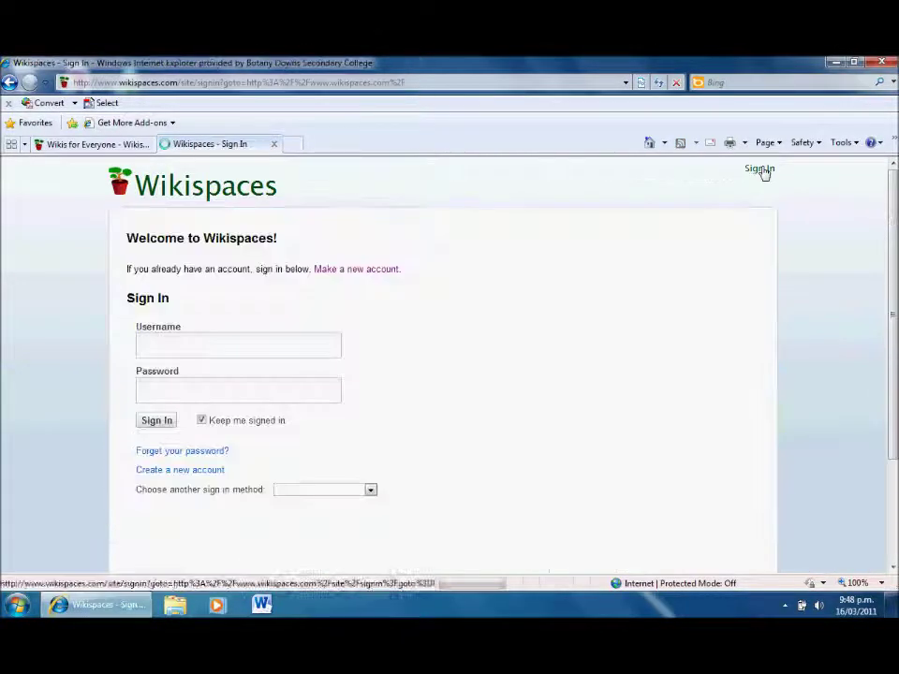
pyautogui.write('an')
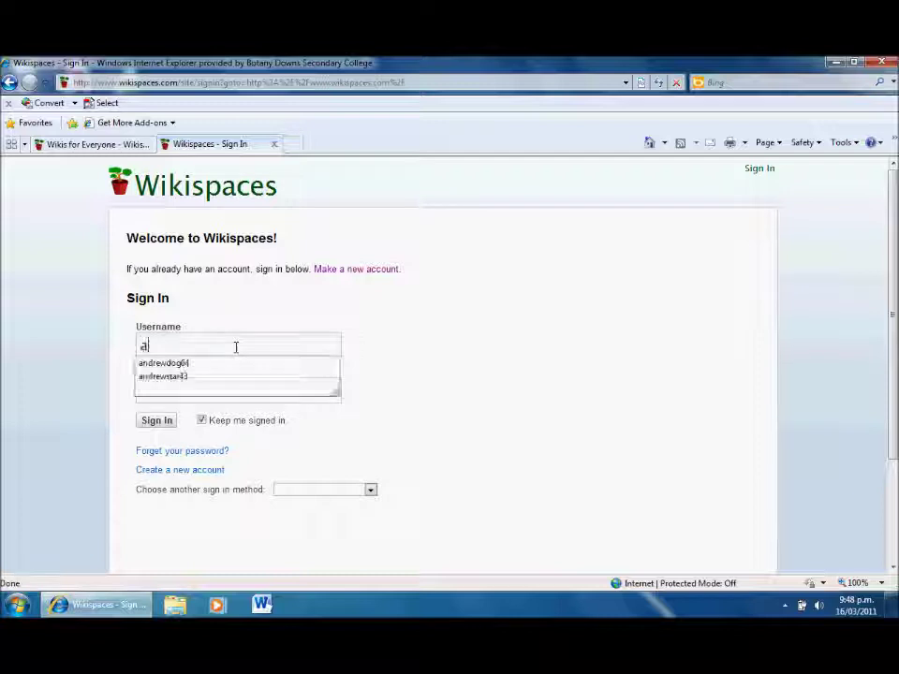
pyautogui.press('Down')
pyautogui.press('Down')
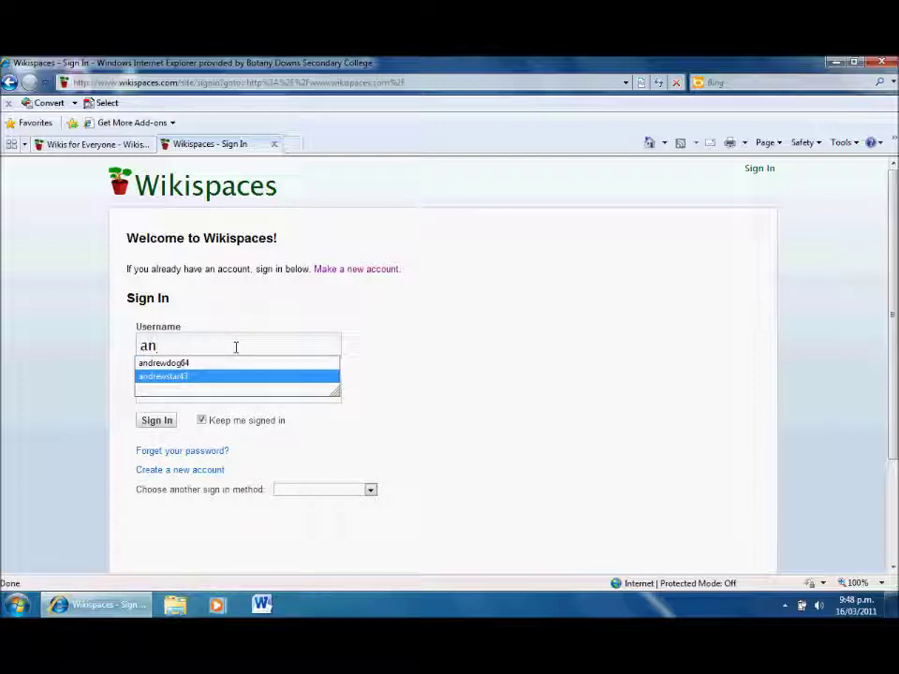
pyautogui.press('Return')
pyautogui.click(219, 391)
pyautogui.write('********')
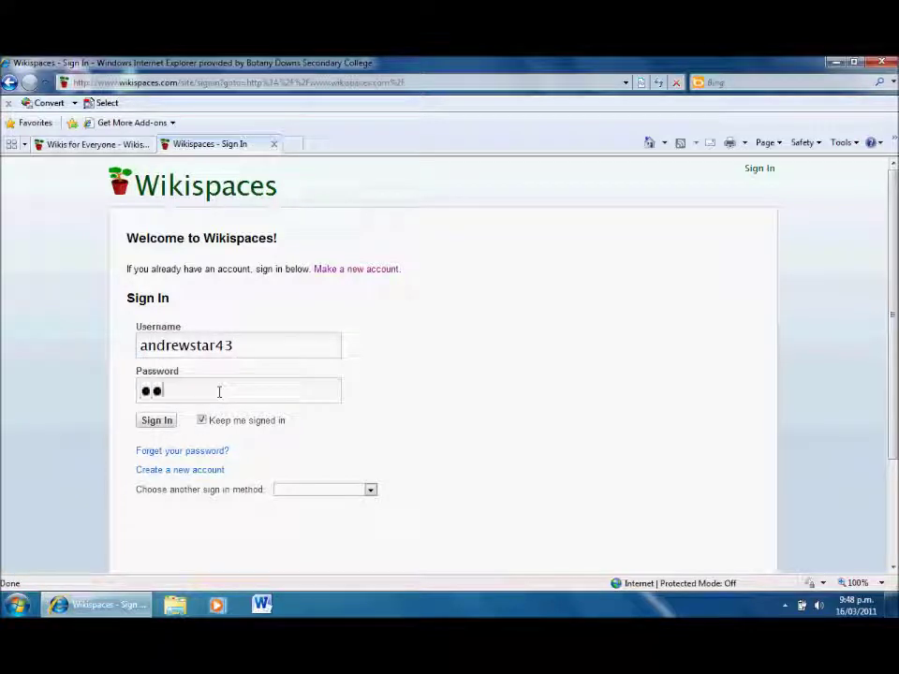
pyautogui.press('Return')
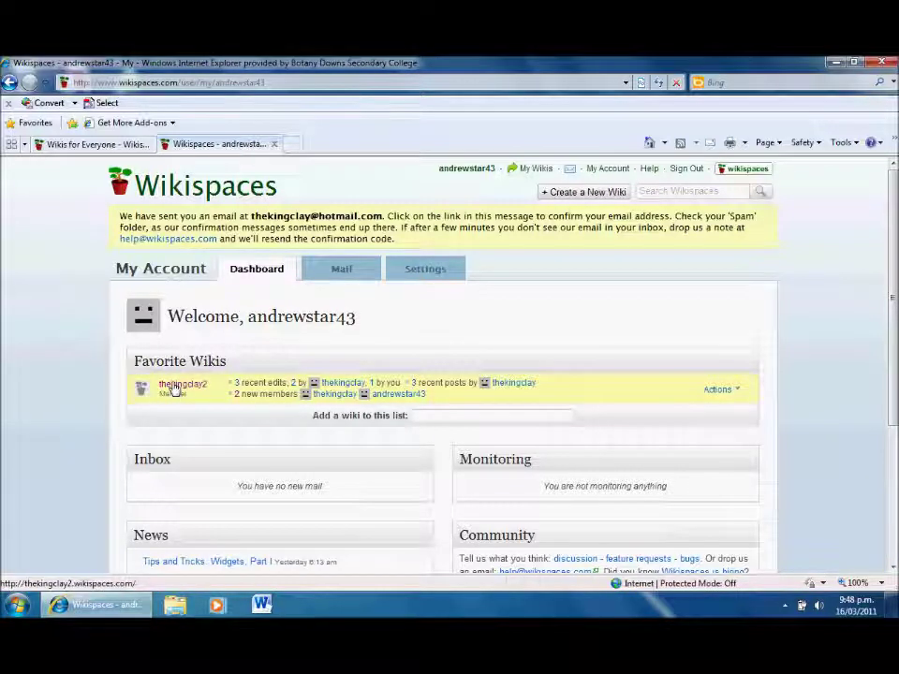
# Open thekingclay2 from Favorite Wikis on the member's dashboard.
pyautogui.click(173, 385)
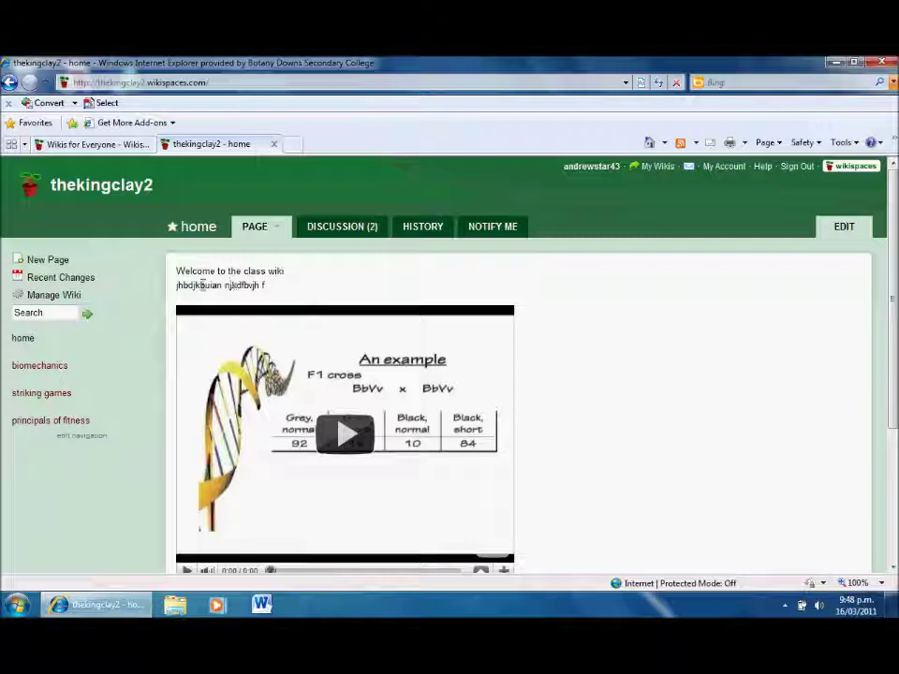
# Replace the home page's gibberish second line with 'This is great thanks!!!' and save.
pyautogui.click(853, 232)
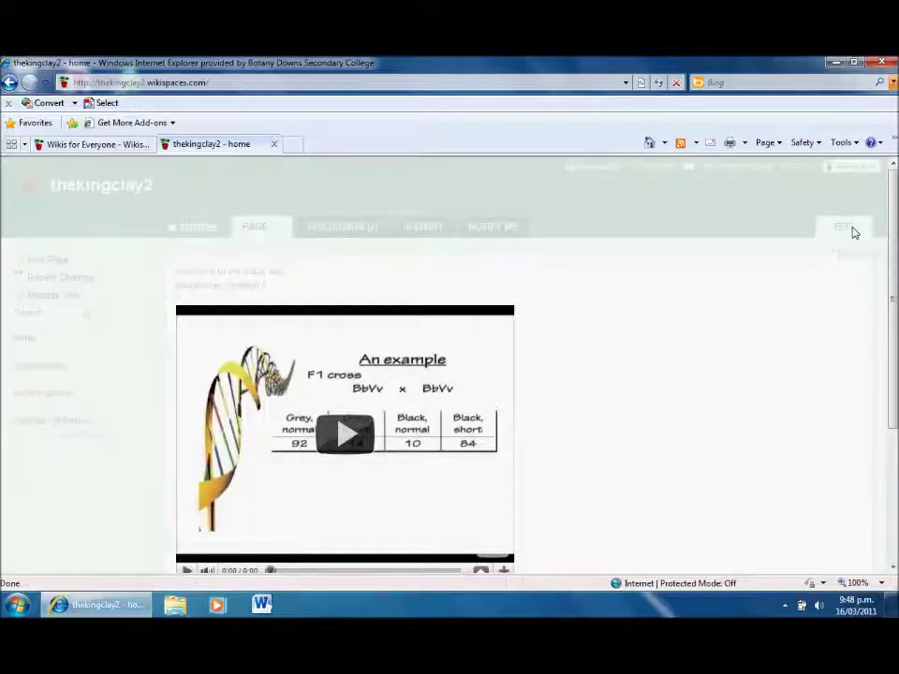
pyautogui.moveTo(283, 293); pyautogui.dragTo(179, 297)
pyautogui.press('BackSpace')
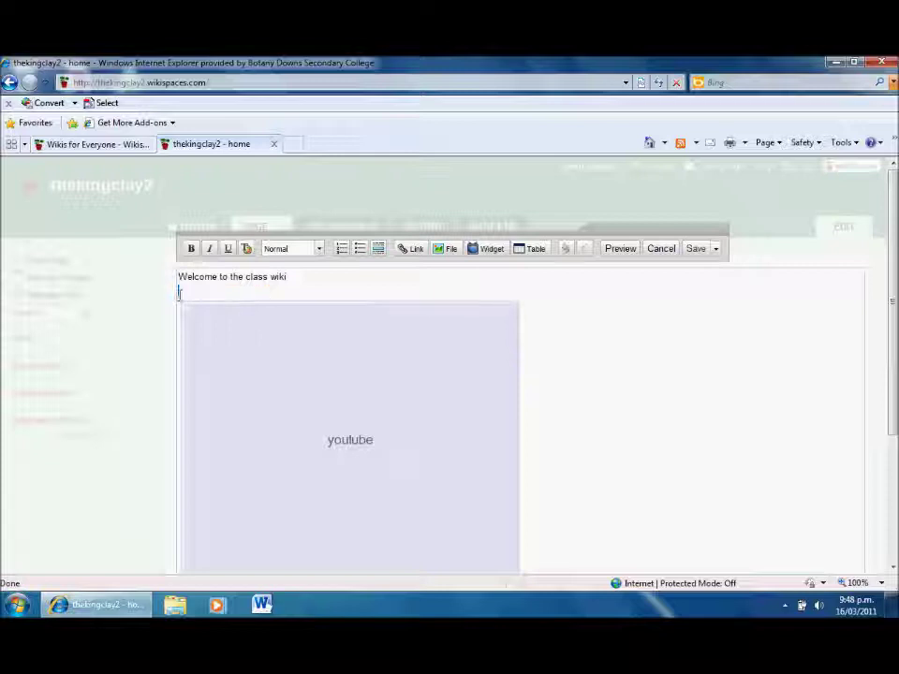
pyautogui.press('Return')
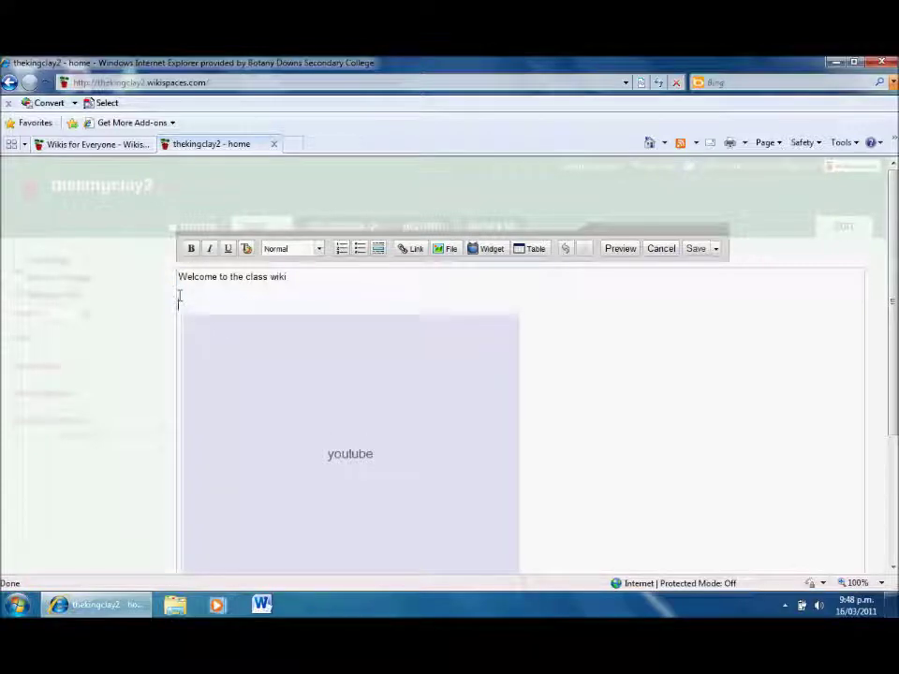
pyautogui.write('This is gr')
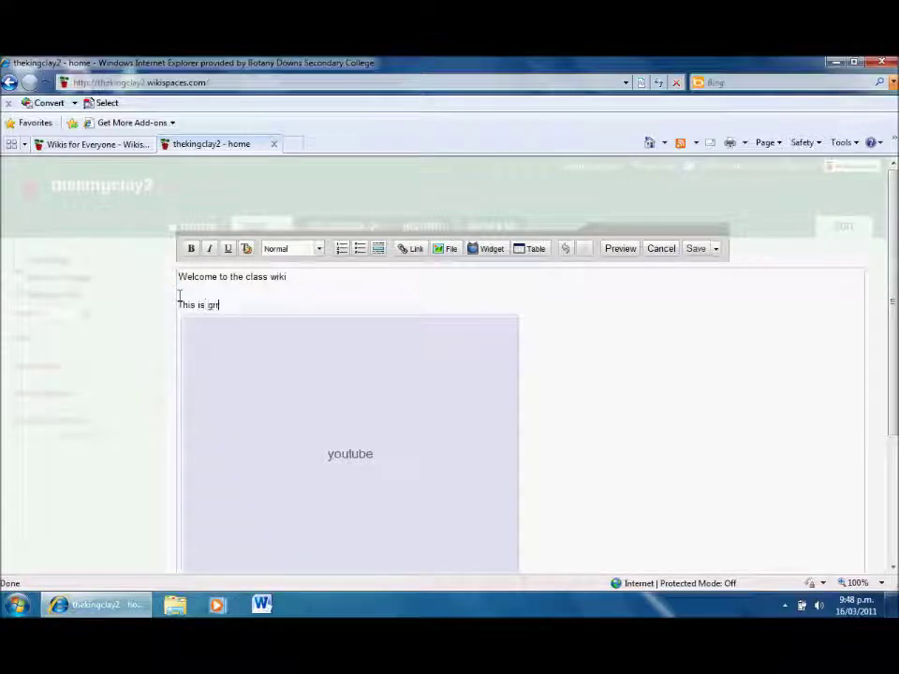
pyautogui.write('eat thanks!!!')
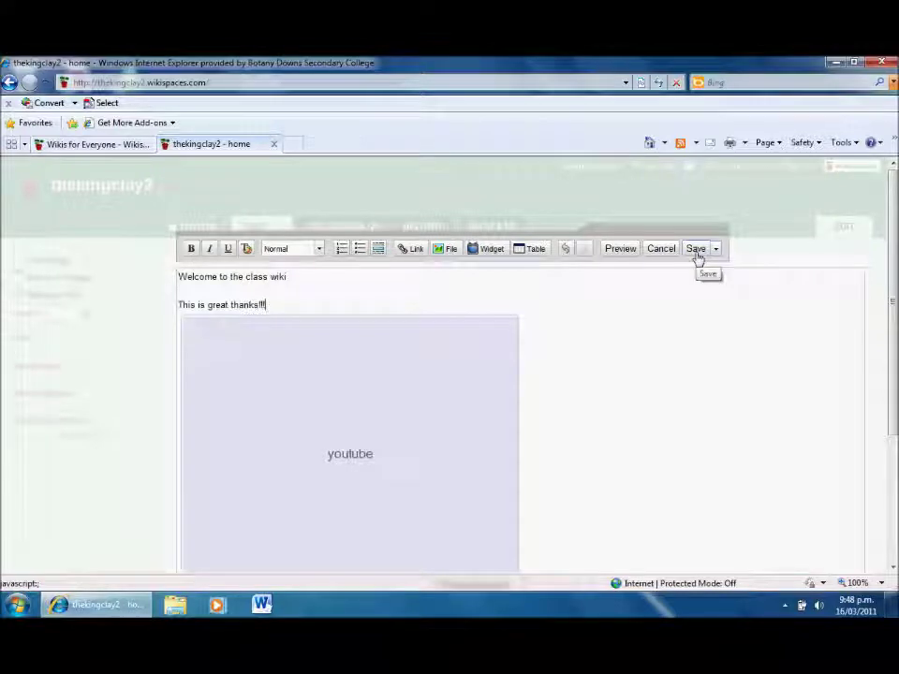
pyautogui.click(696, 249)
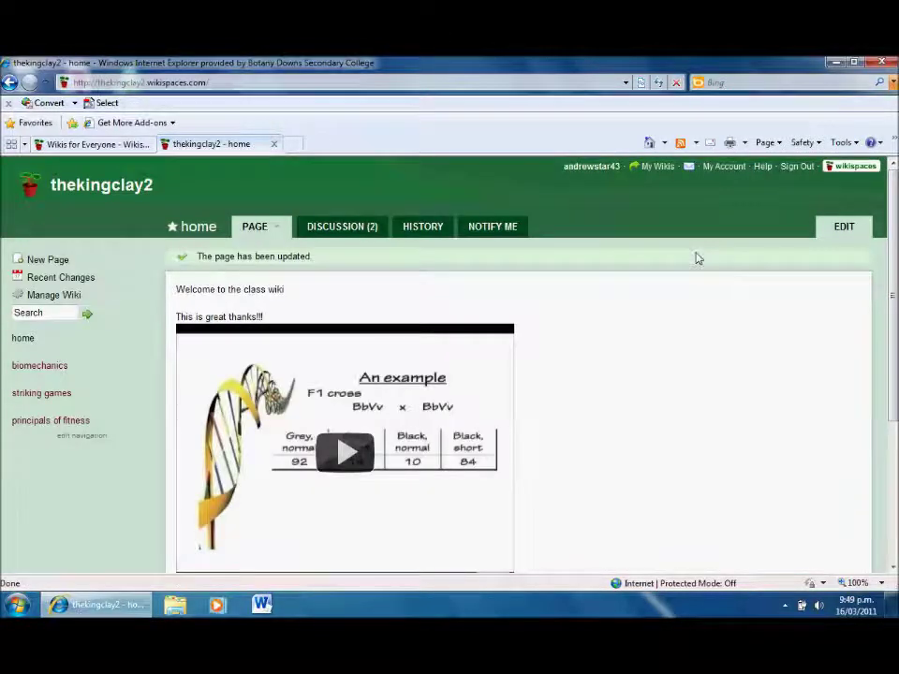
# Post a discussion question titled 'how do I put up a video..?' with a short message.
pyautogui.click(366, 227)
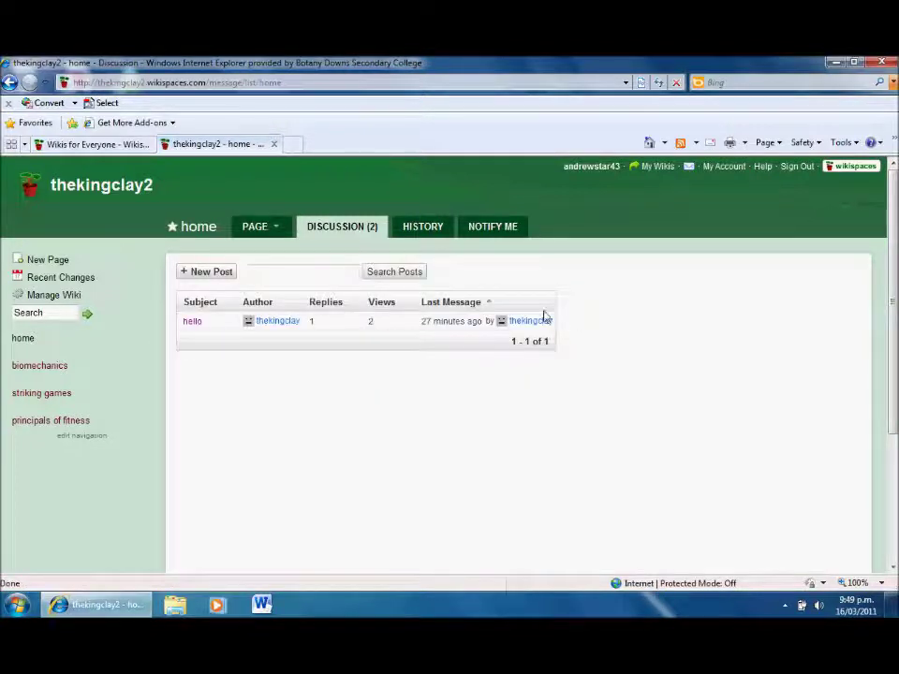
pyautogui.click(208, 272)
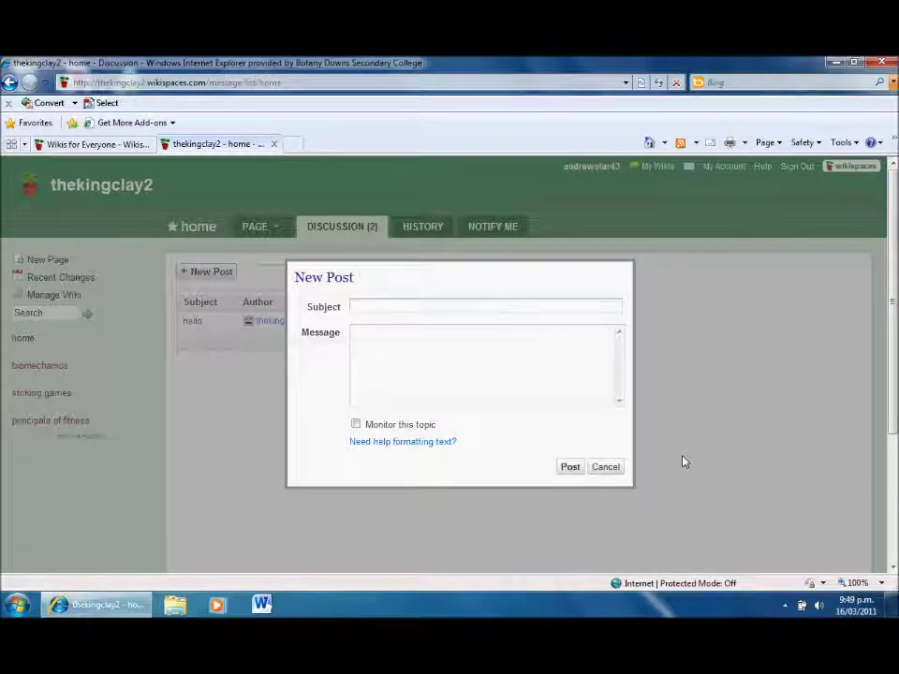
pyautogui.write('how do I put up a video. ?')
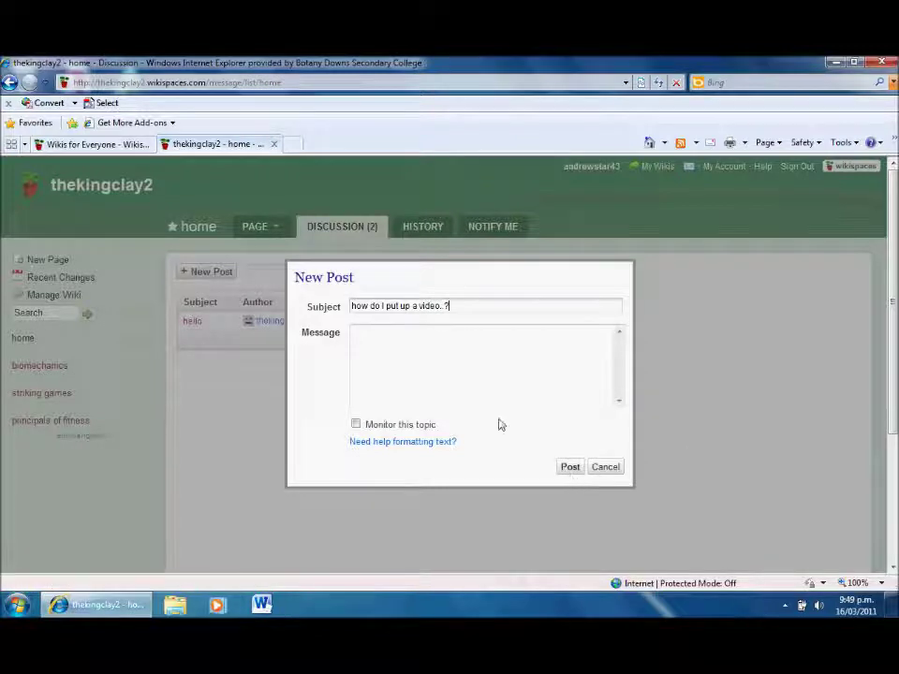
pyautogui.click(460, 378)
pyautogui.write('Any one know....?')
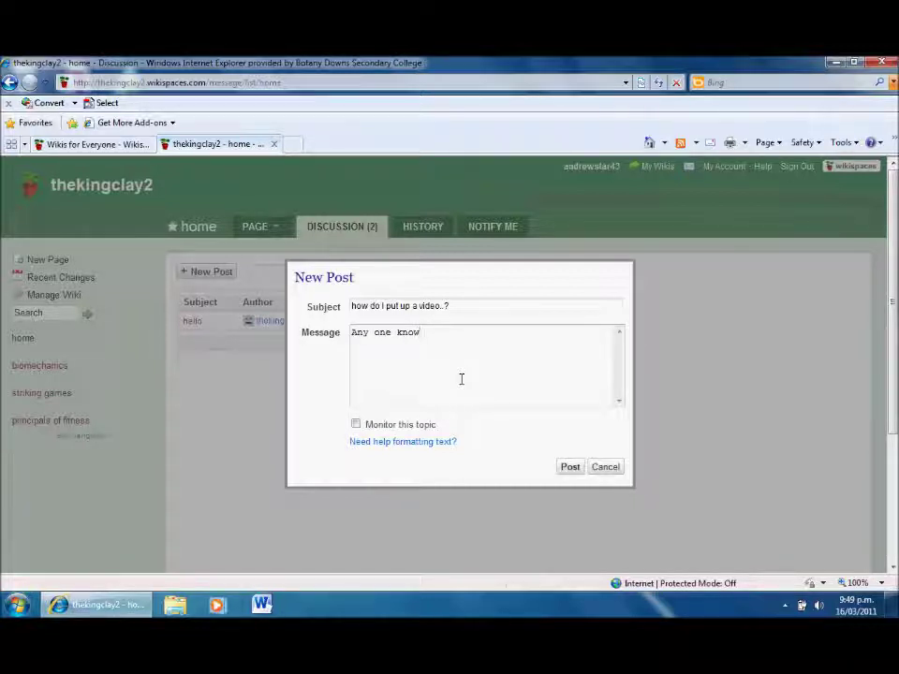
pyautogui.click(571, 466)
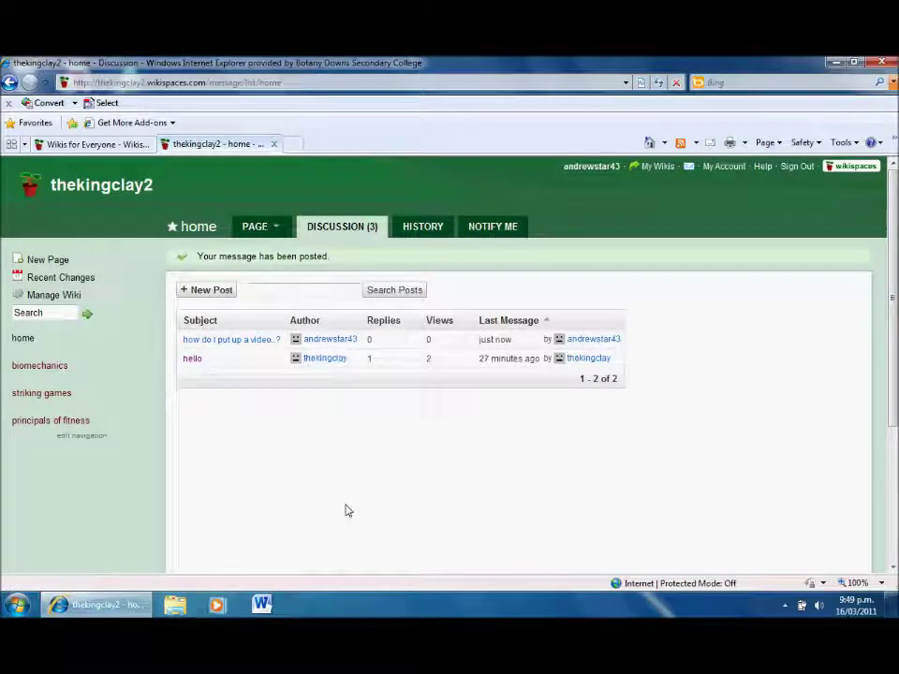
# View the empty biomechanics page and its discussion, then return to the thekingclay2 home page.
pyautogui.click(26, 369)
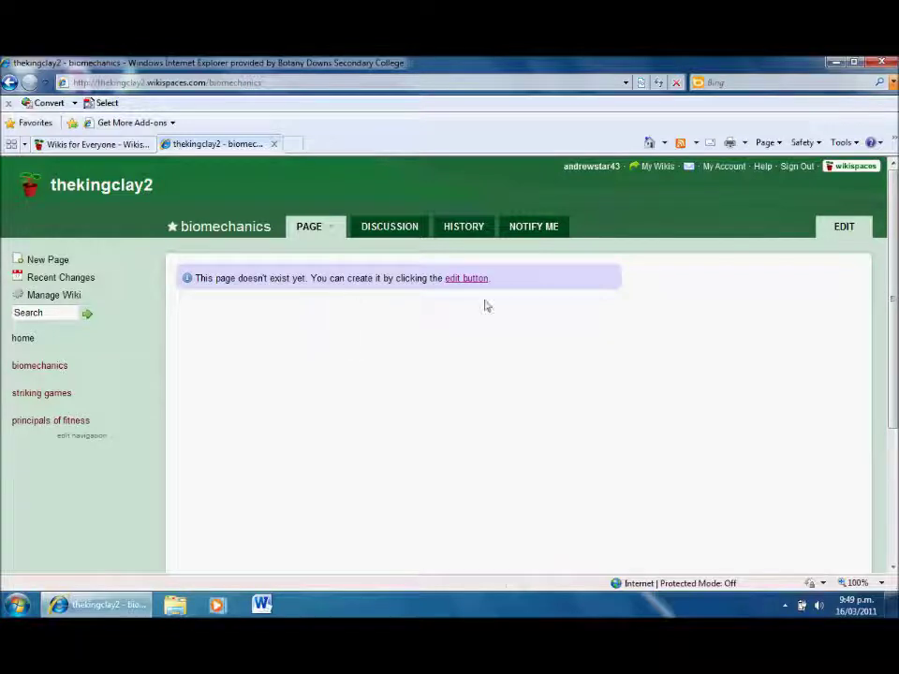
pyautogui.click(376, 229)
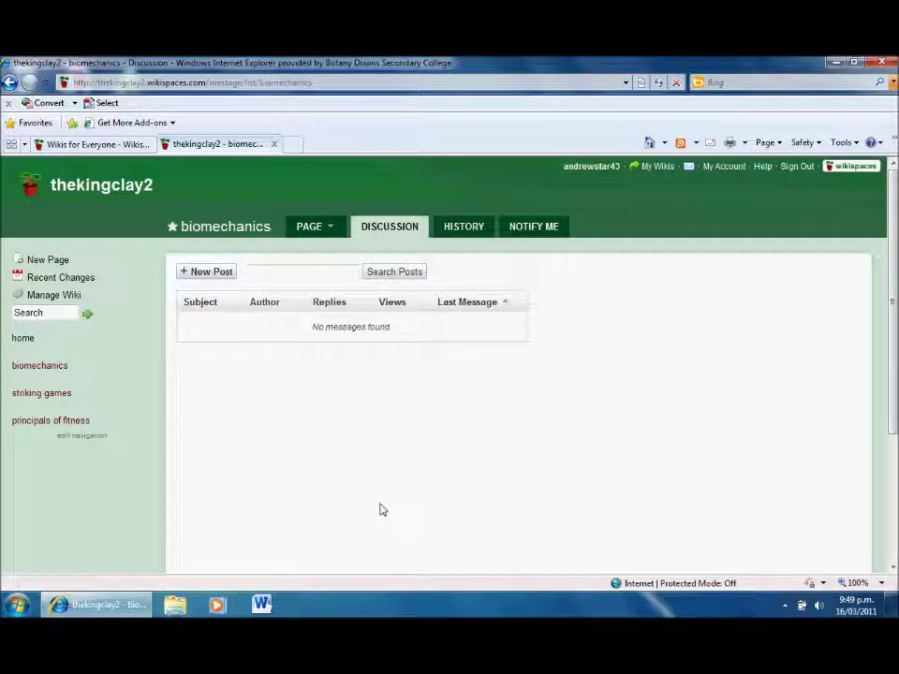
pyautogui.click(22, 339)
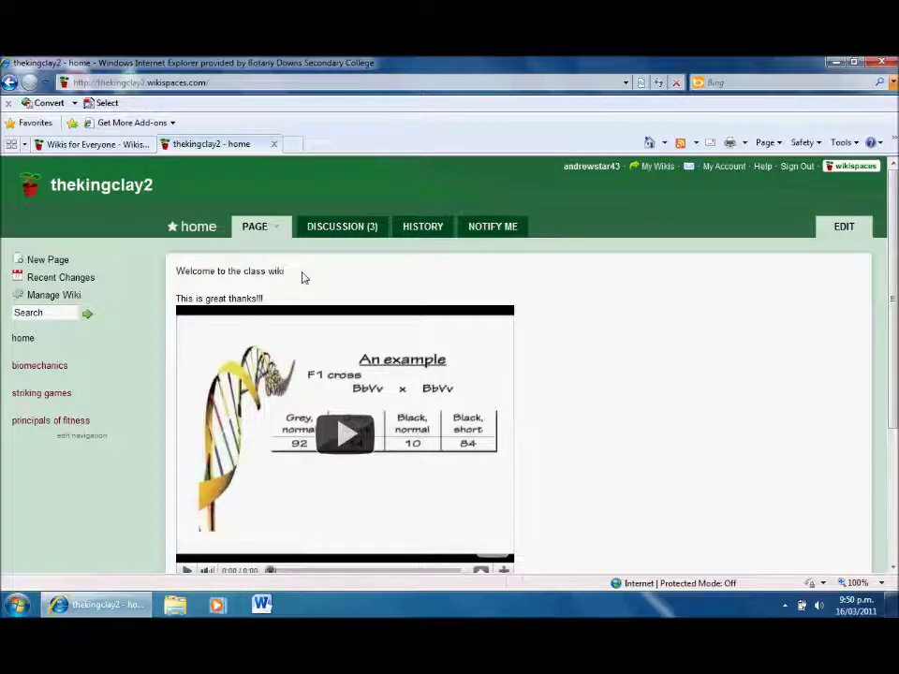
# Open Manage Wiki for thekingclay2, review its organizer and member listings, then open recent changes.
pyautogui.click(72, 295)
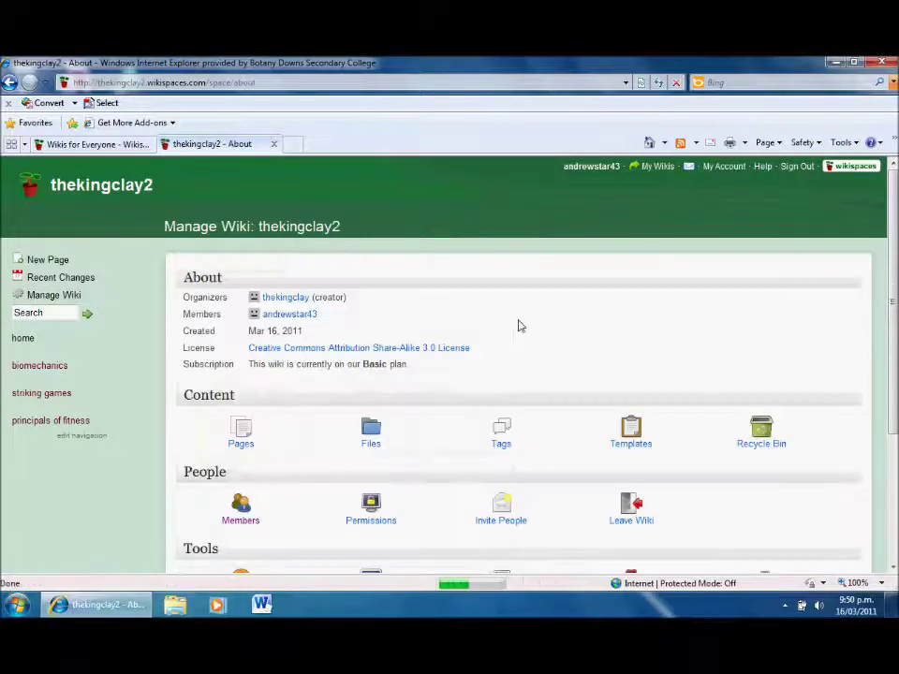
pyautogui.scroll(-4, 449, 374)
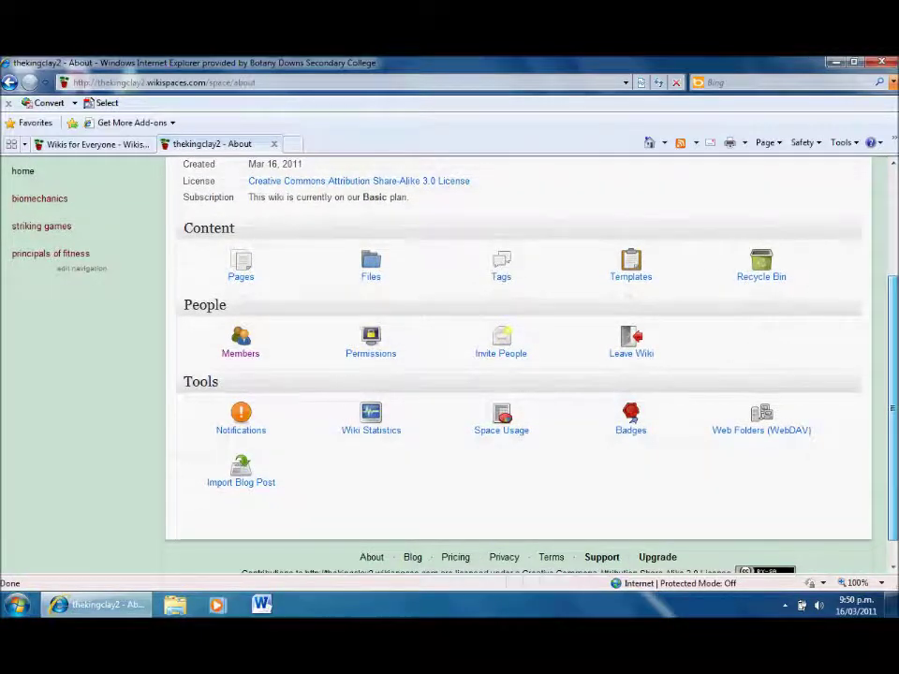
pyautogui.moveTo(894, 312); pyautogui.dragTo(890, 231)
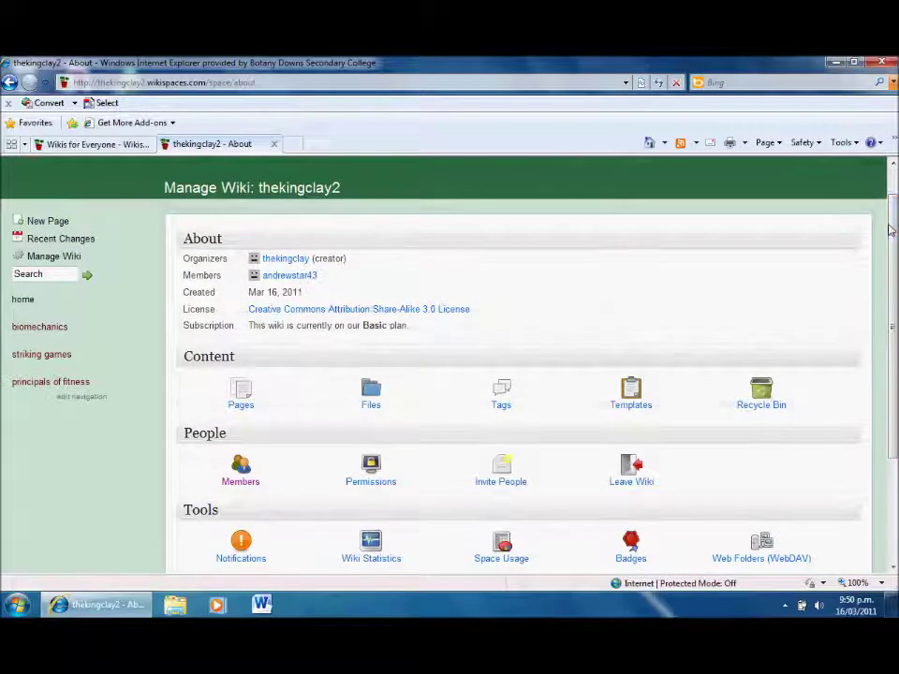
pyautogui.click(93, 245)
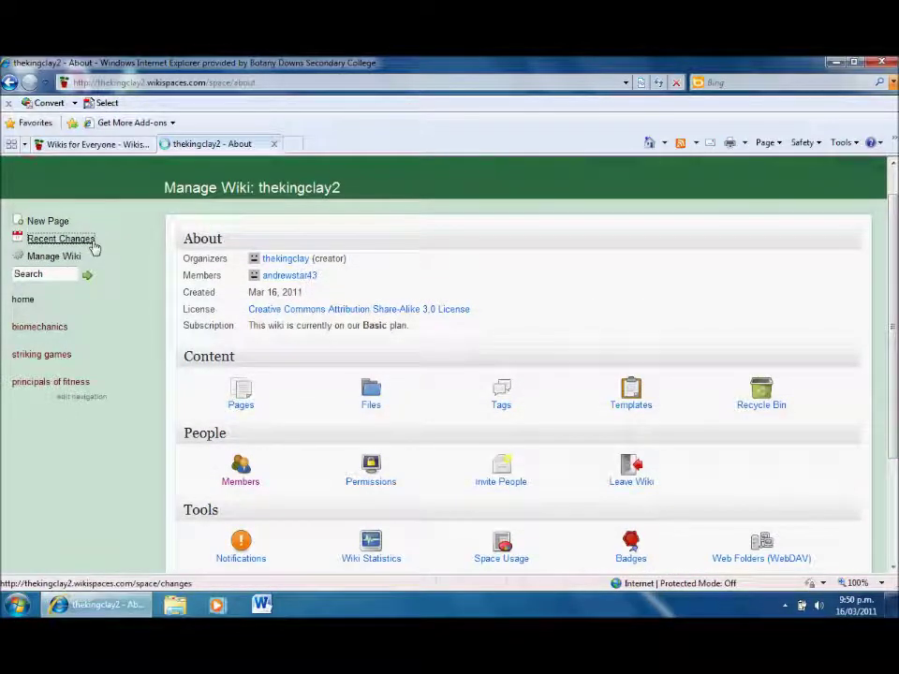